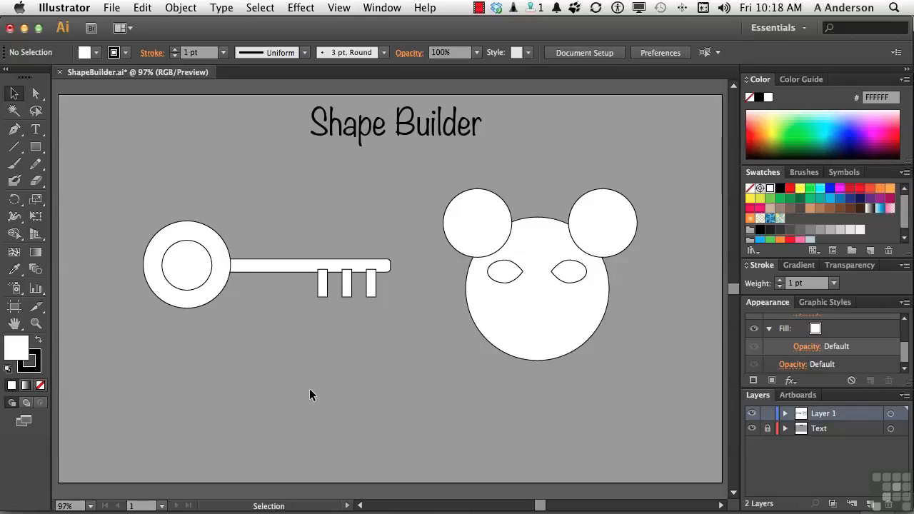
- Examine the separate shapes that make up the key and the mouse-eared mask by selecting them one at a time
click(197, 278)
click(211, 286)
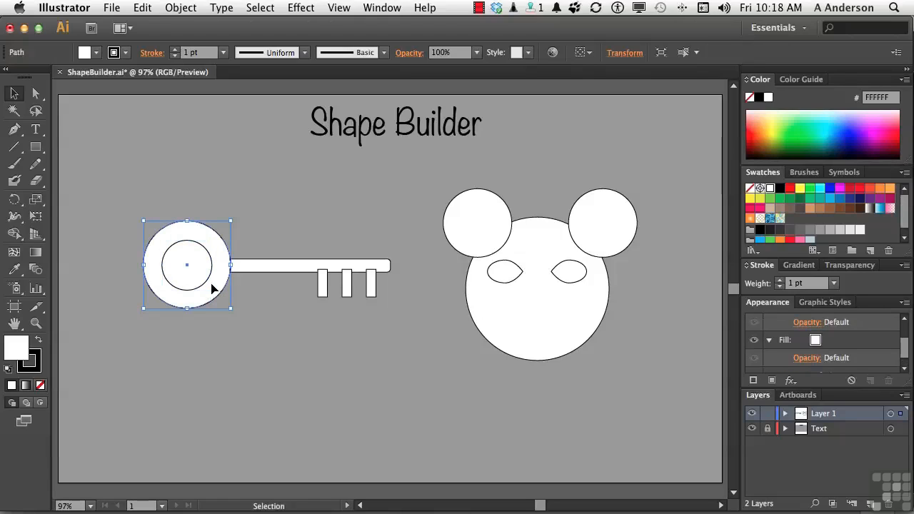
click(244, 267)
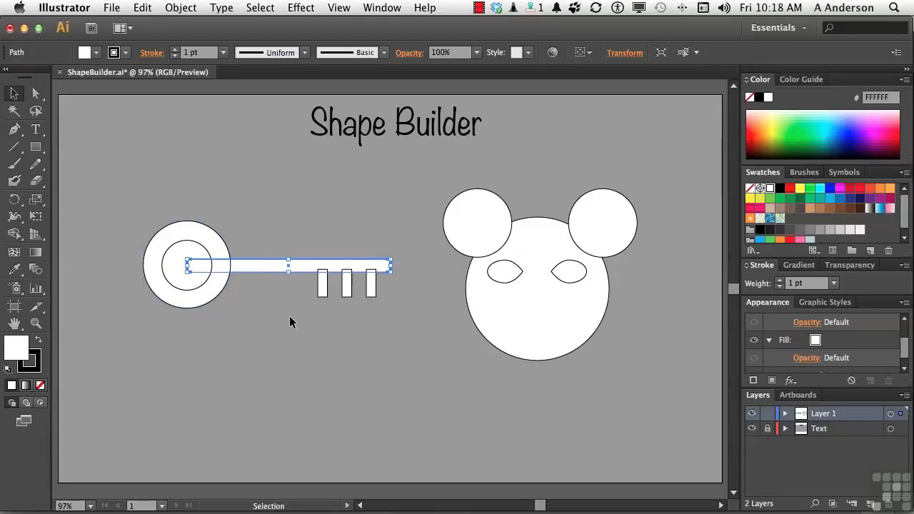
click(468, 243)
click(583, 233)
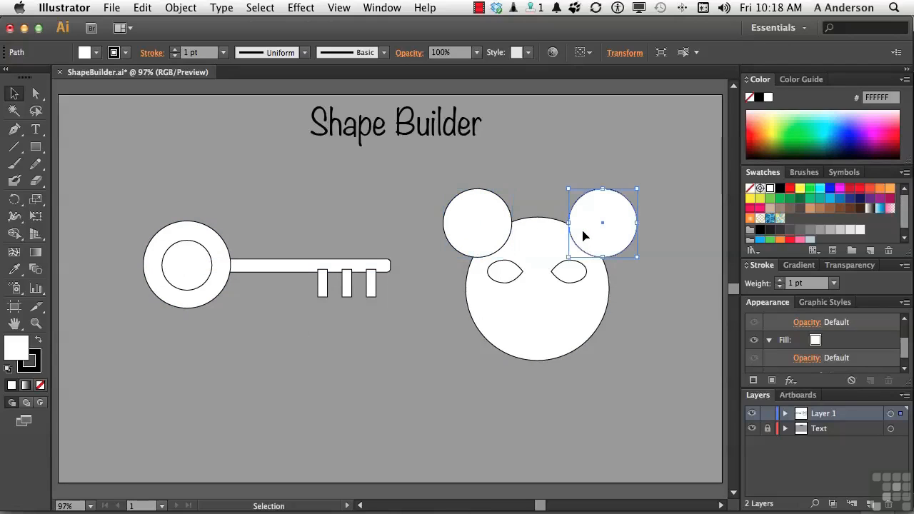
click(556, 322)
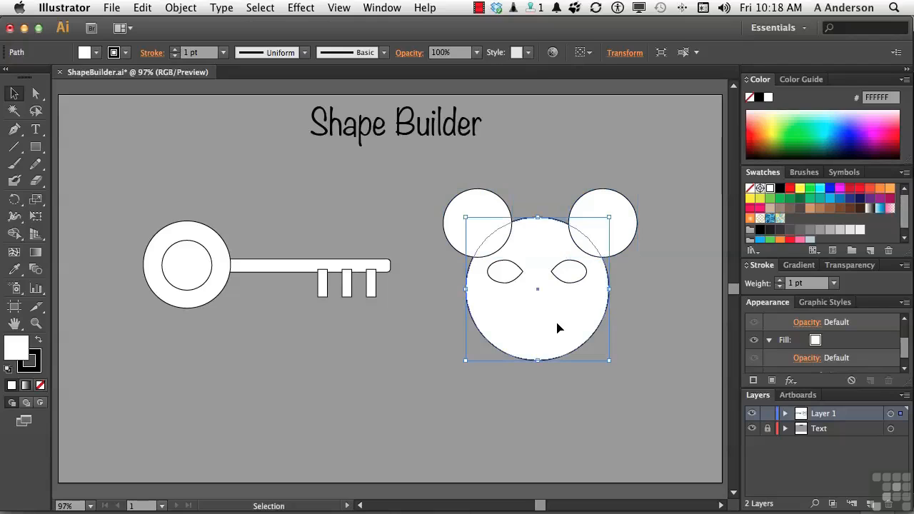
click(405, 340)
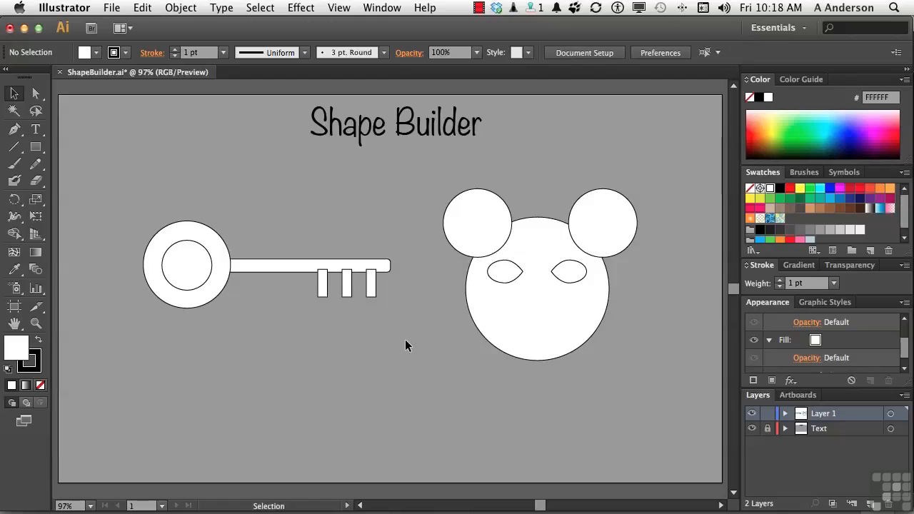
- Select all the key's shapes and merge the shaft with its three teeth using the Shape Builder tool
drag(108, 200, 403, 345)
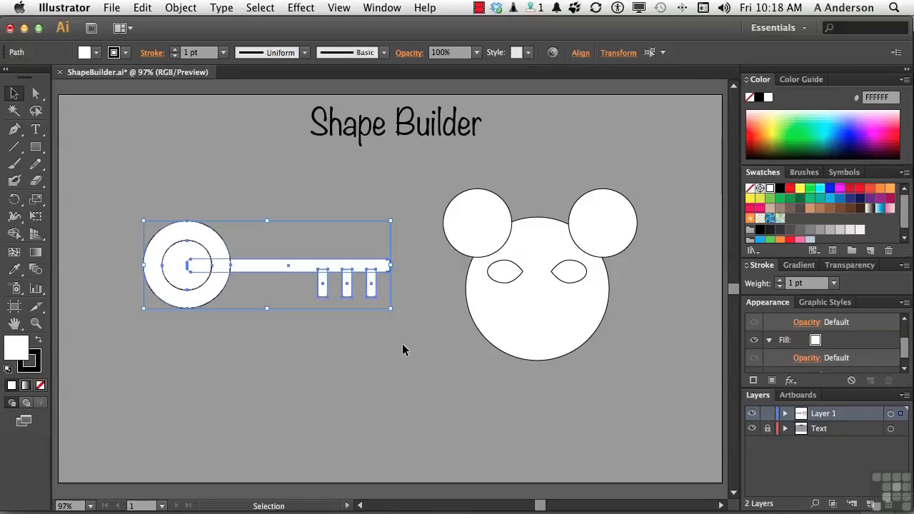
click(16, 234)
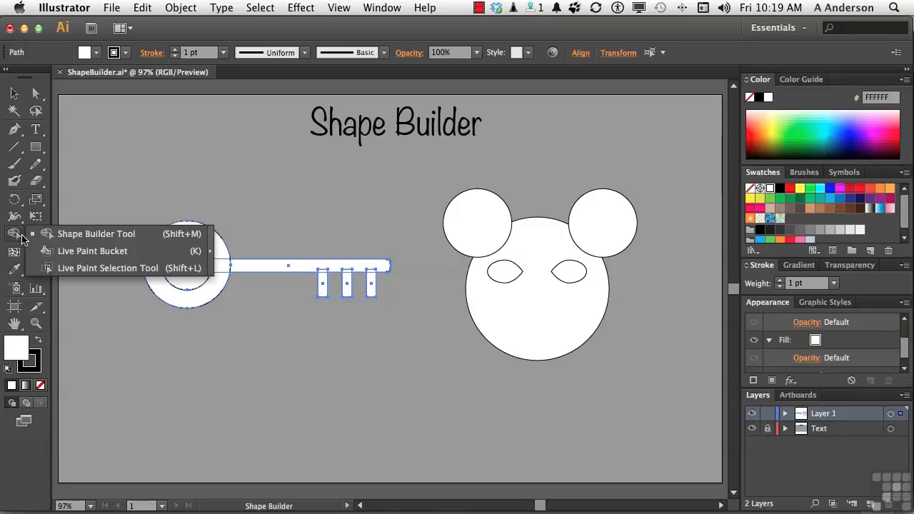
click(85, 235)
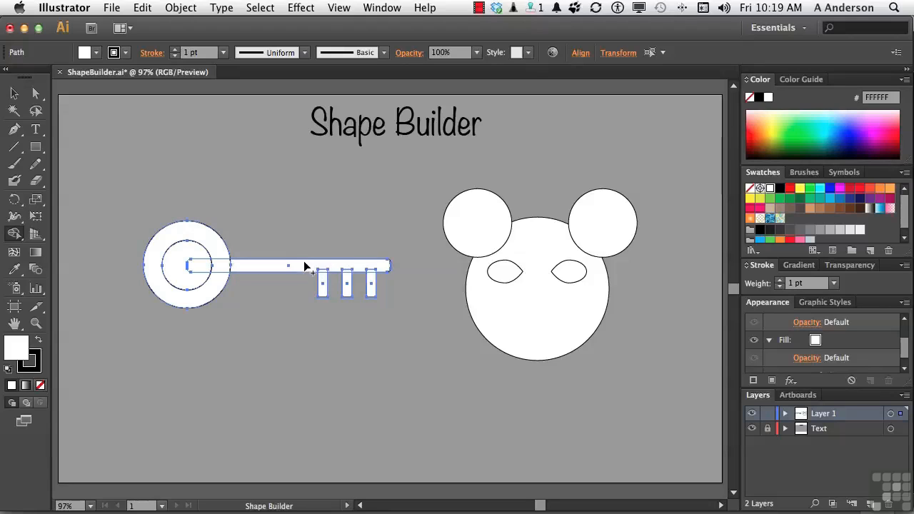
mouse_move(307, 268)
mouse_down()
mouse_move(324, 280)
mouse_move(368, 273)
mouse_move(384, 314)
mouse_up()
- Cut away the areas inside the key's inner circle and merge the shaft with the outer ring
alt+click(199, 264)
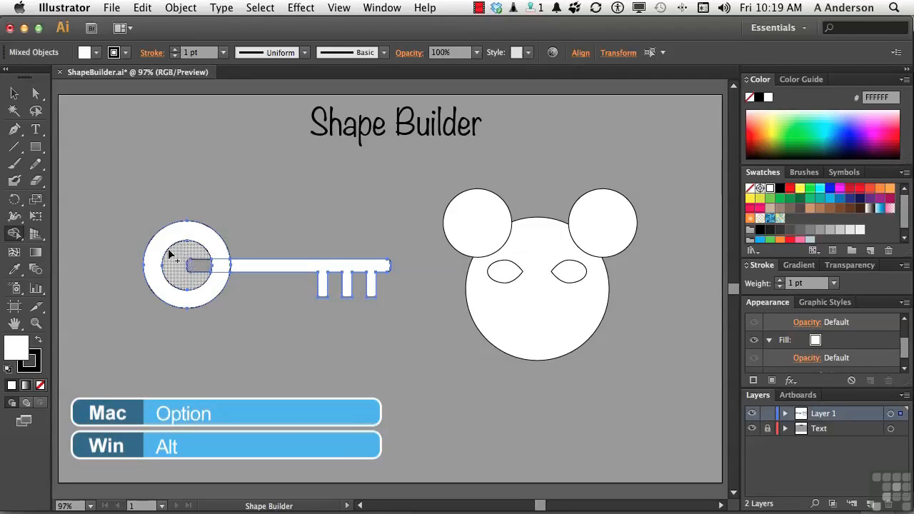
alt+click(171, 273)
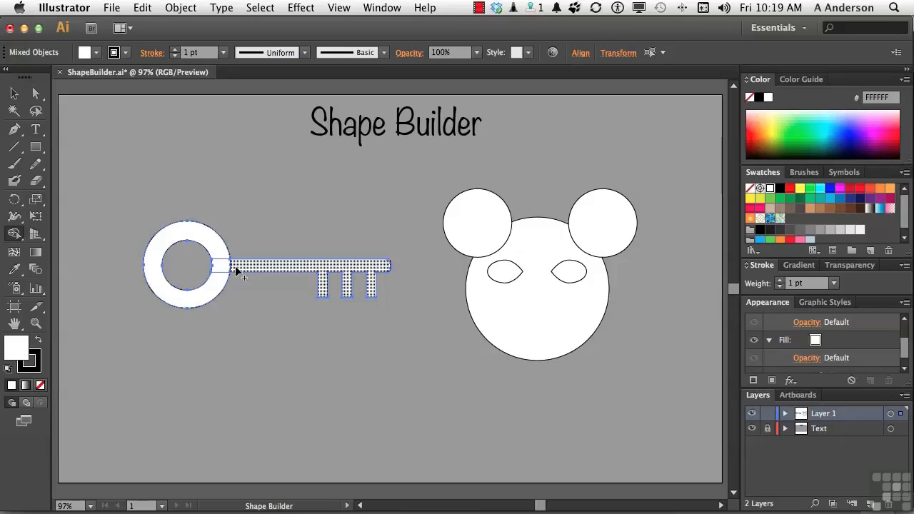
mouse_move(242, 271)
mouse_down()
mouse_move(223, 268)
mouse_move(218, 253)
mouse_move(221, 280)
mouse_up()
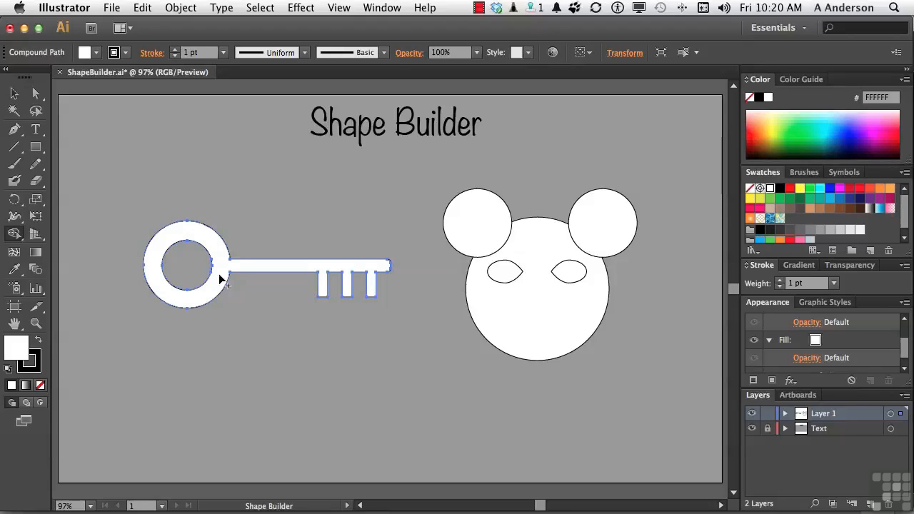
- Merge both ears of the mask with the head and cut out the two eye shapes using Shape Builder
key(v)
drag(420, 164, 658, 408)
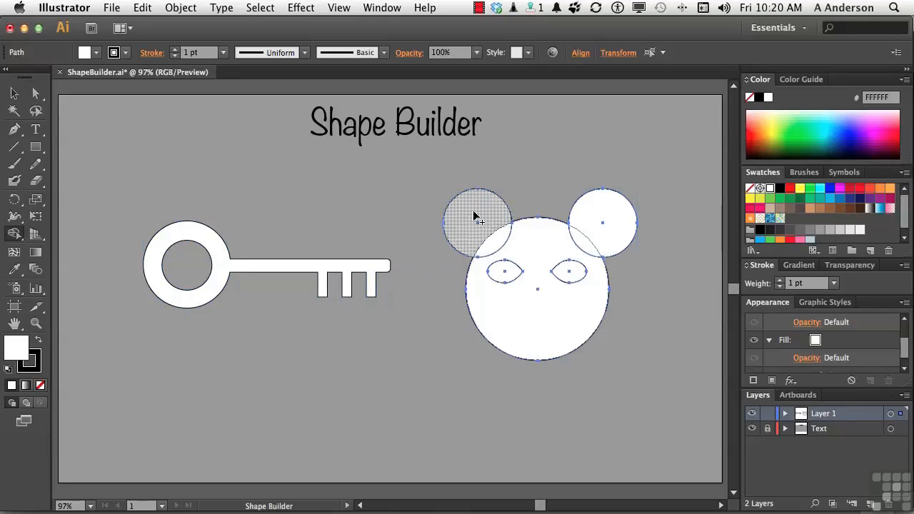
drag(474, 216, 517, 258)
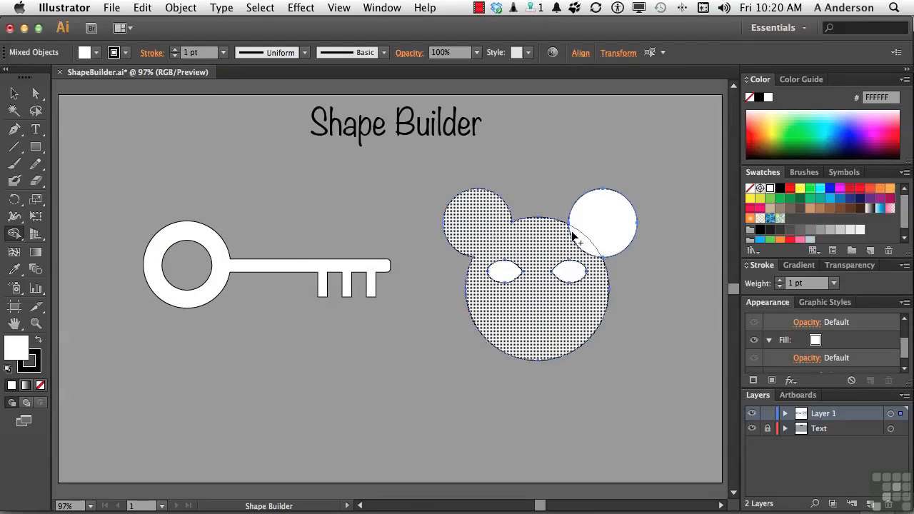
drag(601, 217, 554, 250)
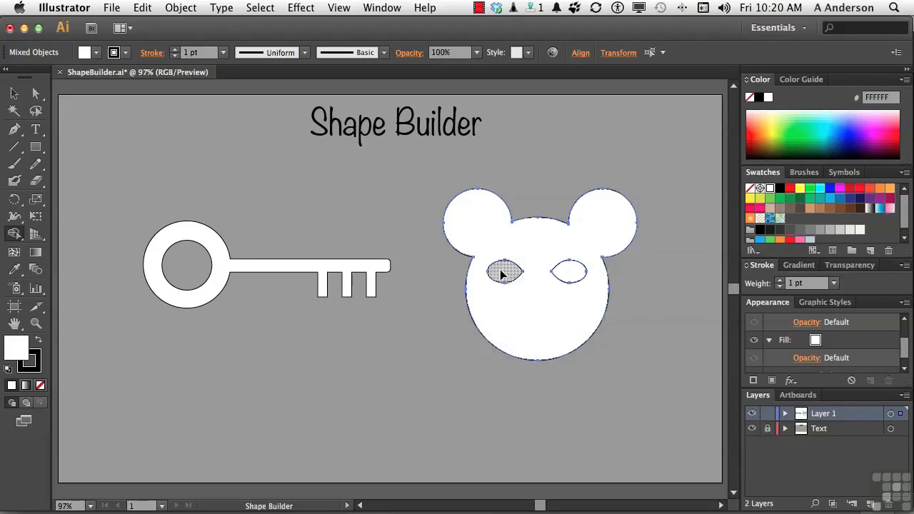
alt+click(567, 277)
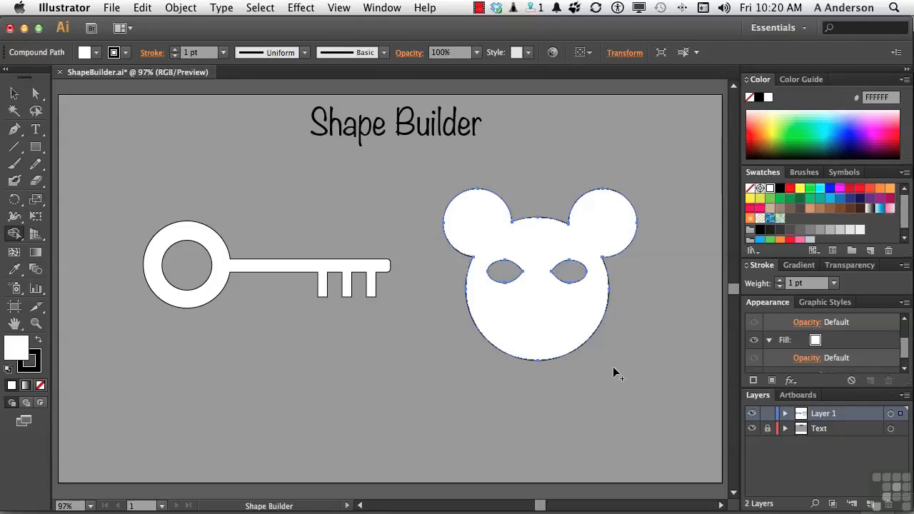
- Delete the key and the mask from the artboard
key(super+a)
key(Delete)
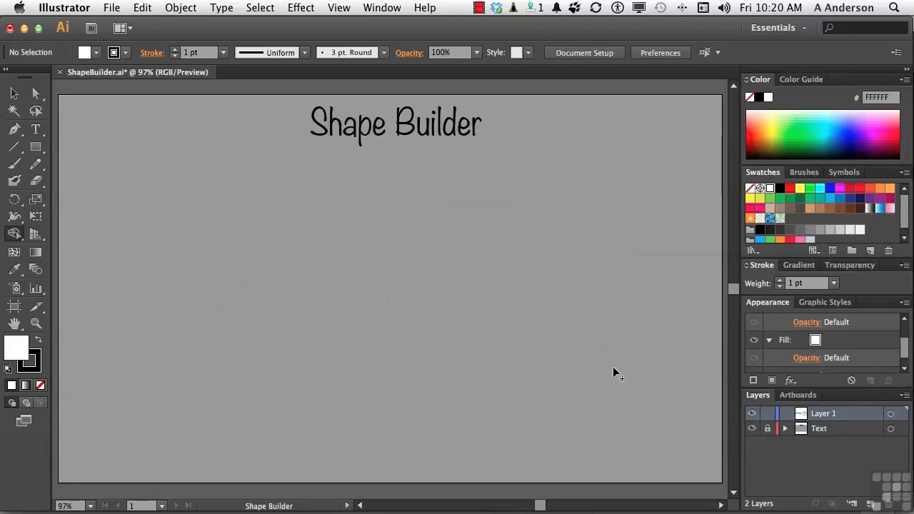
- Draw a large circle near the middle of the artboard and a small upright rectangle to the right of it
drag(35, 146, 80, 186)
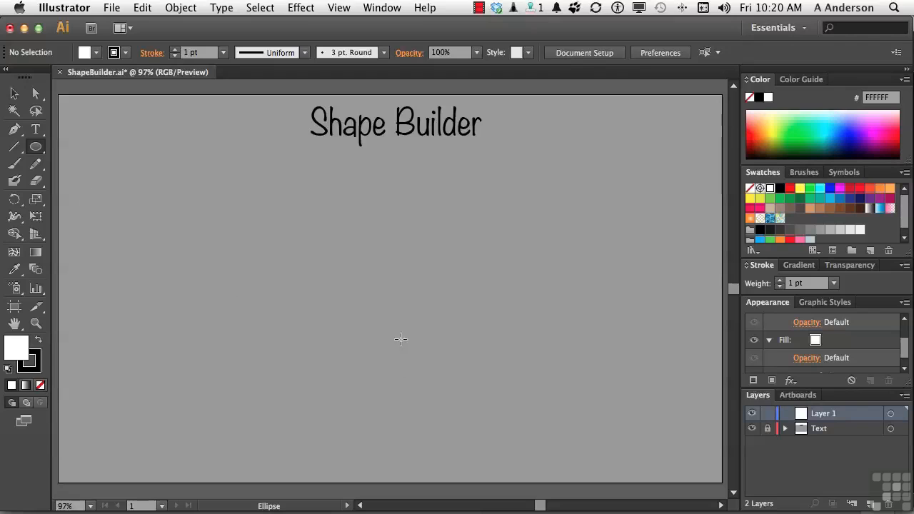
drag(380, 291, 490, 419)
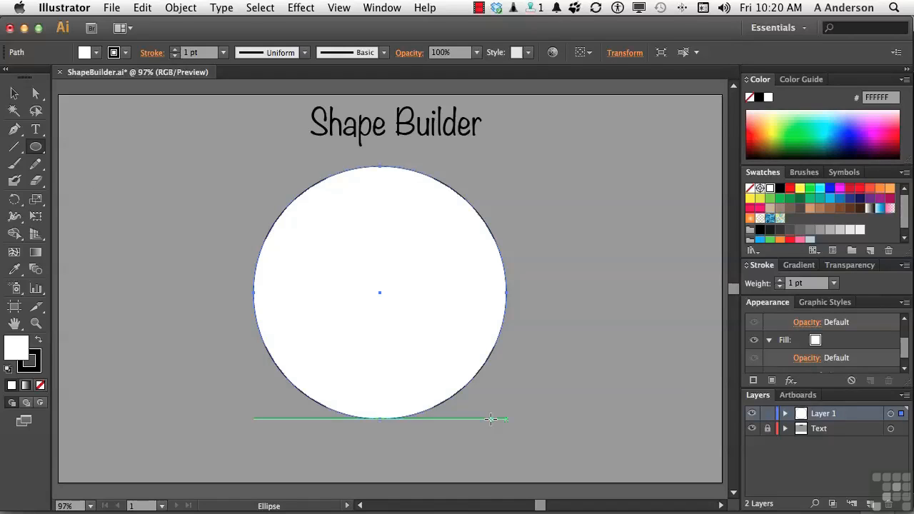
drag(37, 147, 65, 150)
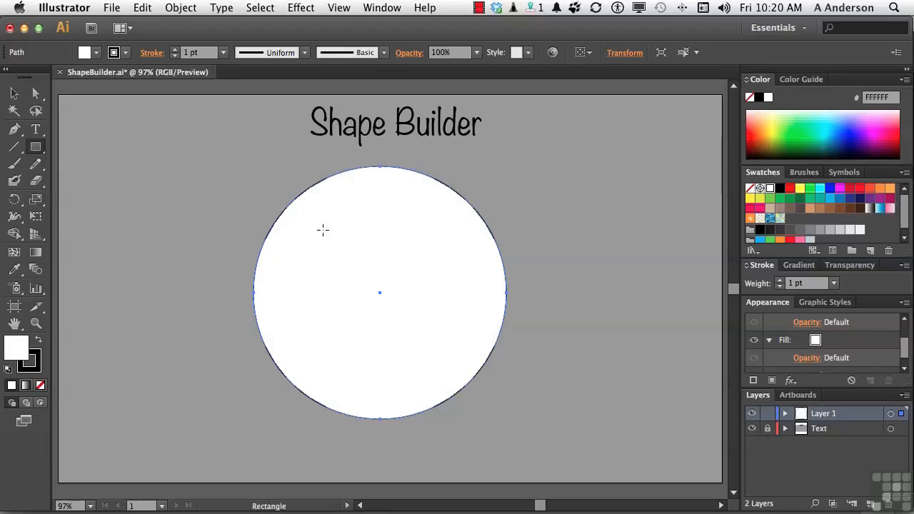
drag(589, 236, 611, 273)
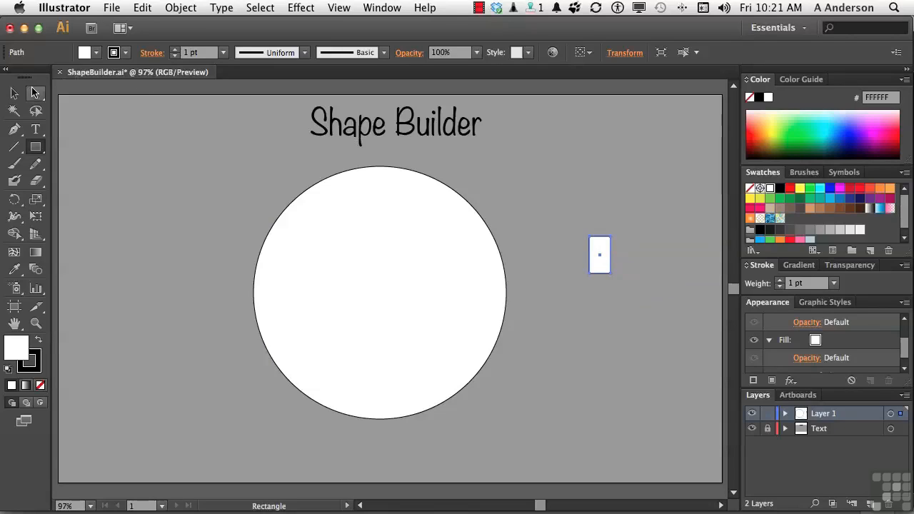
- Move only the small rectangle's top-left anchor point 5 px to the left
click(34, 91)
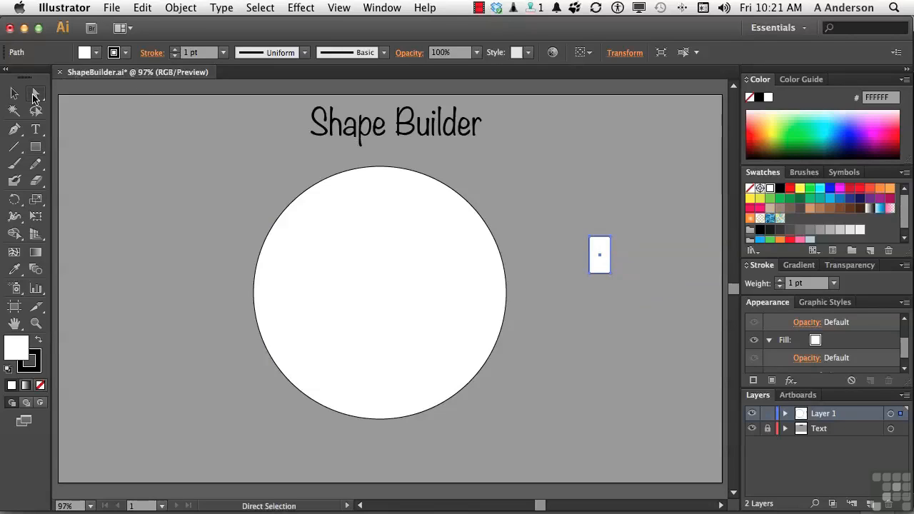
click(578, 229)
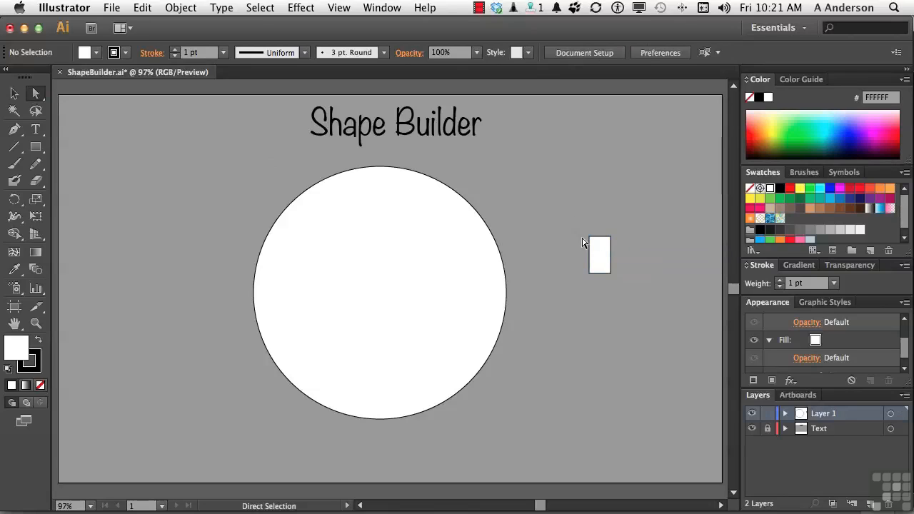
click(589, 238)
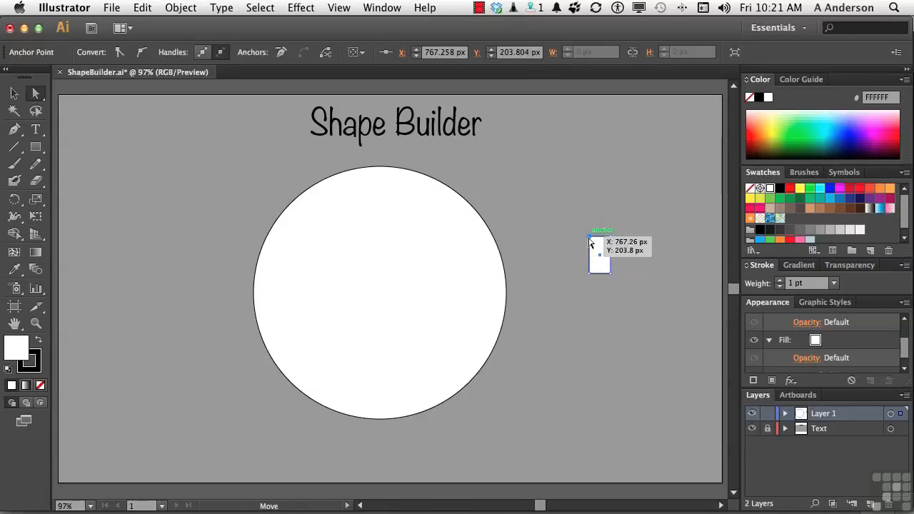
key(Left)
key(Left)
key(Left)
key(Left)
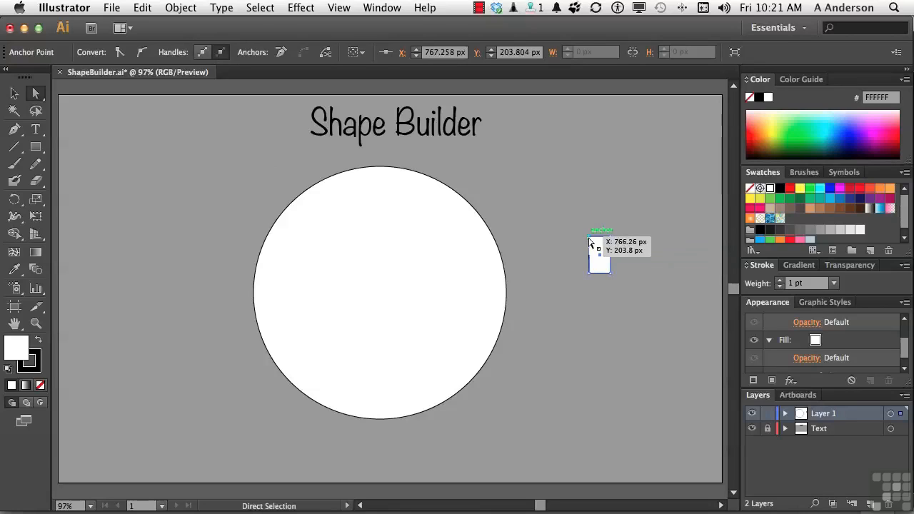
key(Left)
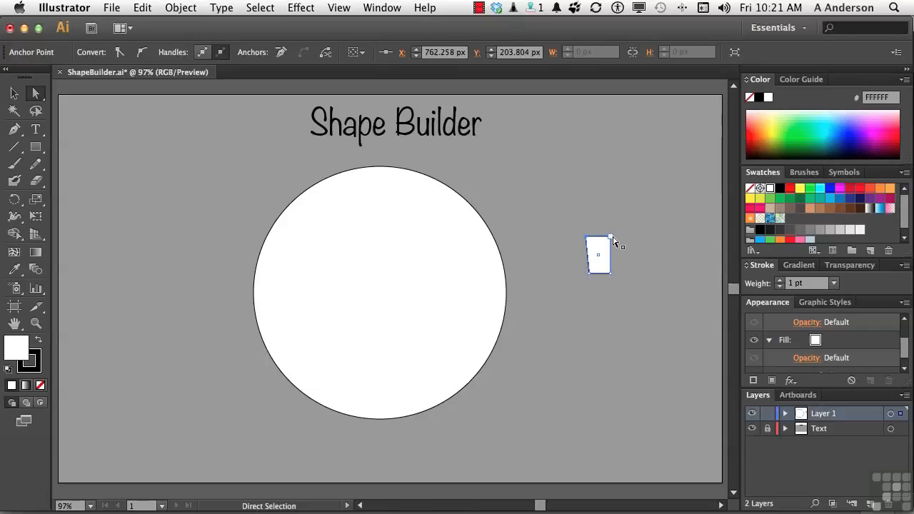
- Move the small shape's top-right anchor point 5 px to the right to taper it symmetrically
click(612, 239)
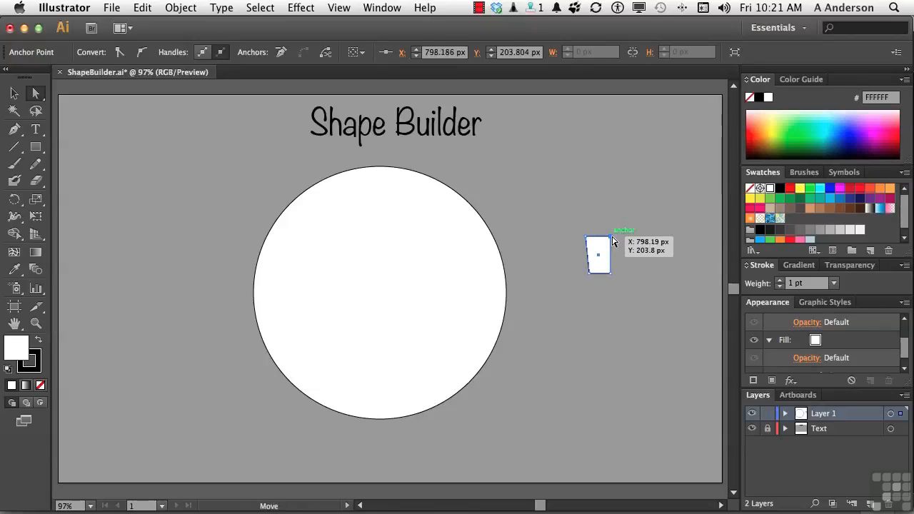
key(Right)
key(Right)
key(Right)
key(Right)
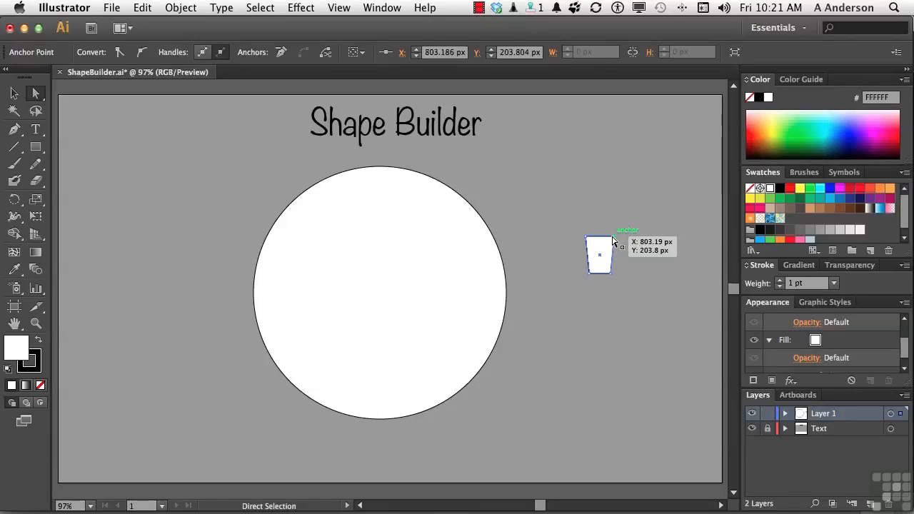
- Place the tapered shape over the circle's top edge and align the horizontal centres of both objects
click(13, 93)
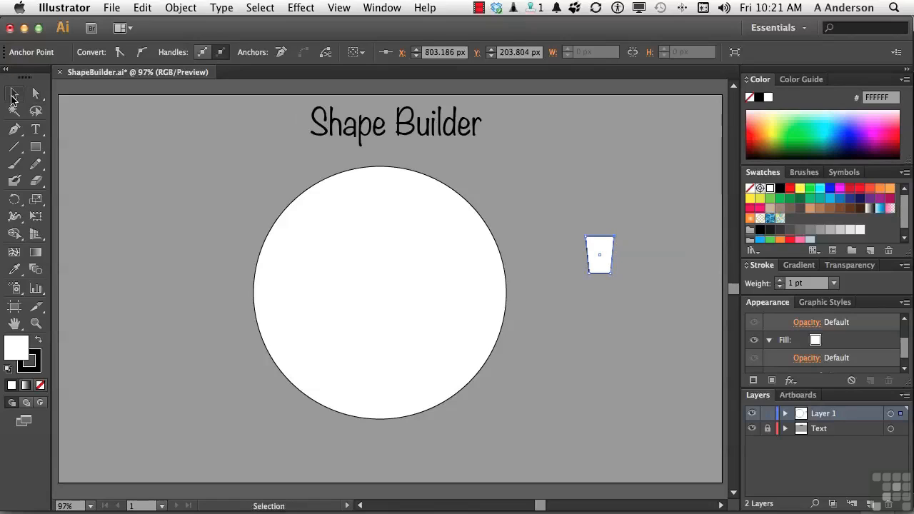
drag(598, 264, 379, 190)
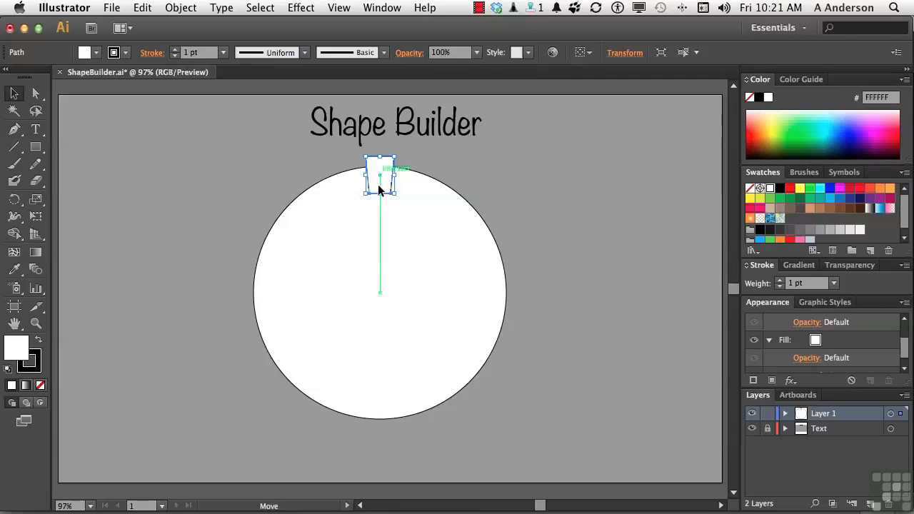
drag(277, 158, 501, 269)
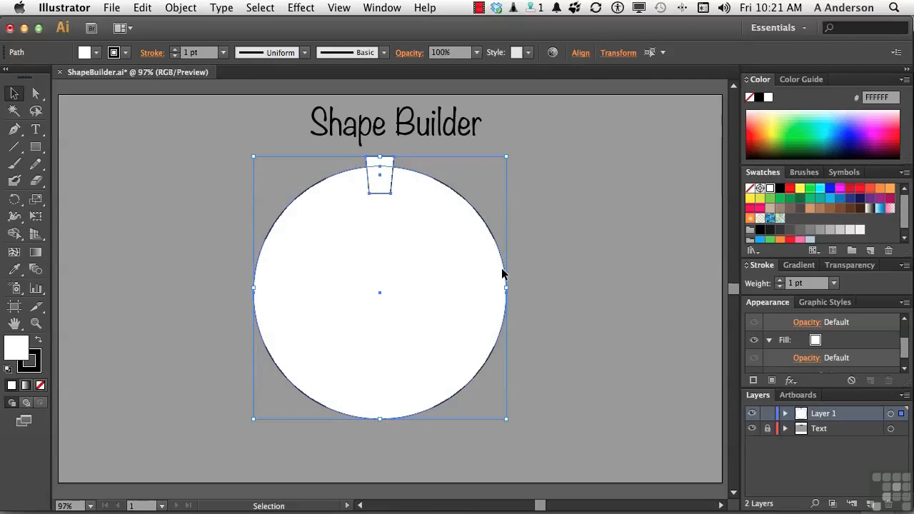
click(579, 53)
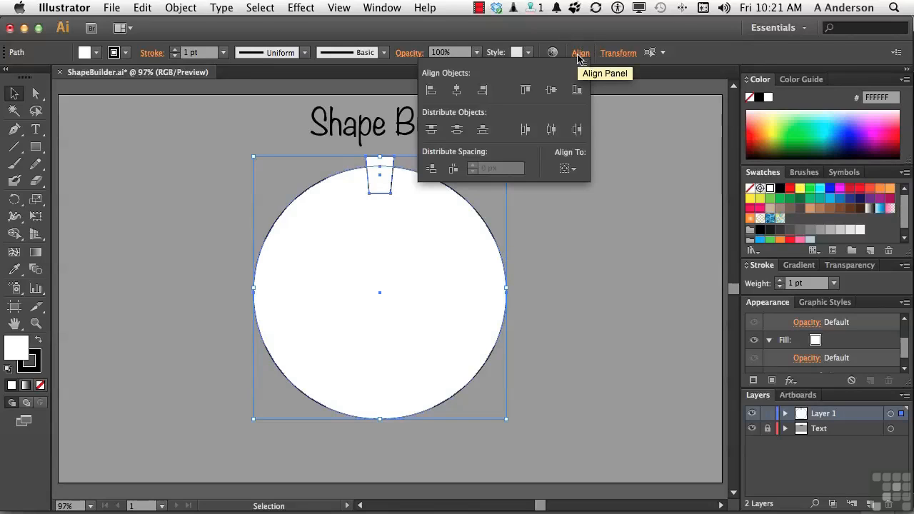
click(454, 91)
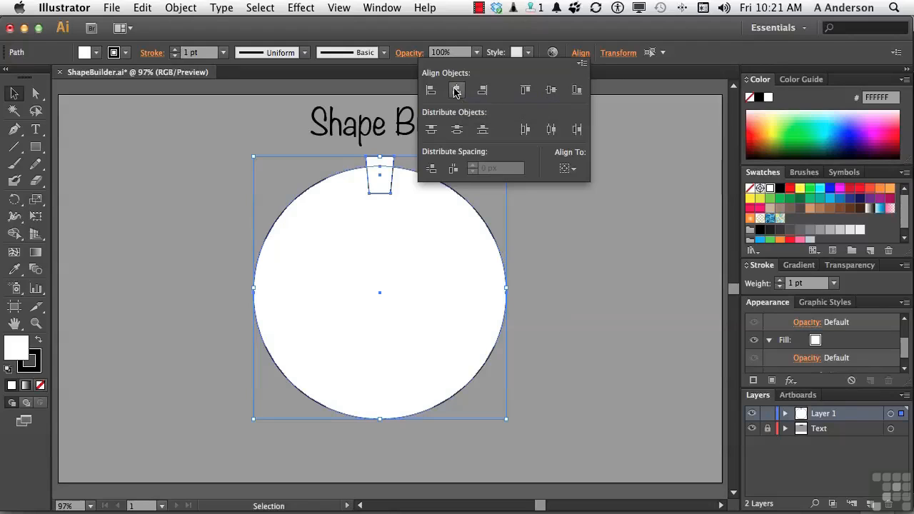
click(571, 251)
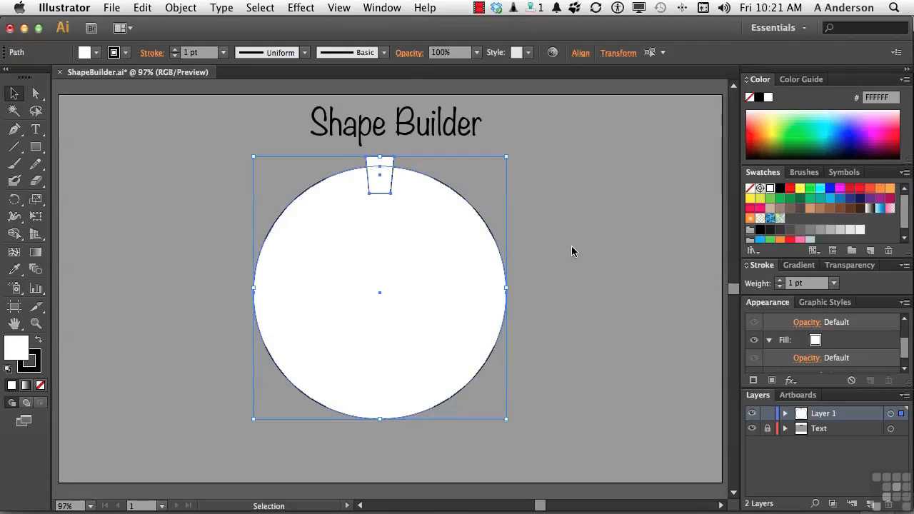
- Select only the tapered shape and start rotating it with the circle's centre as the pivot point
click(16, 205)
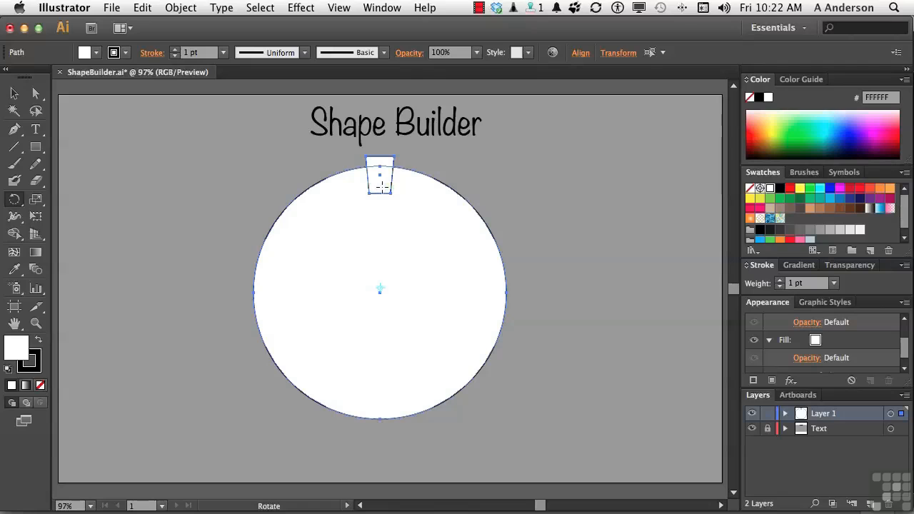
key(super)
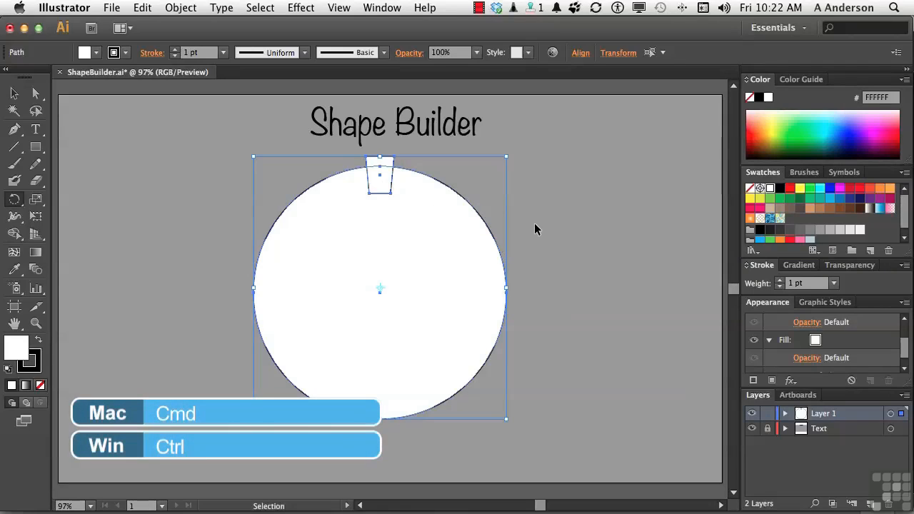
super+click(535, 225)
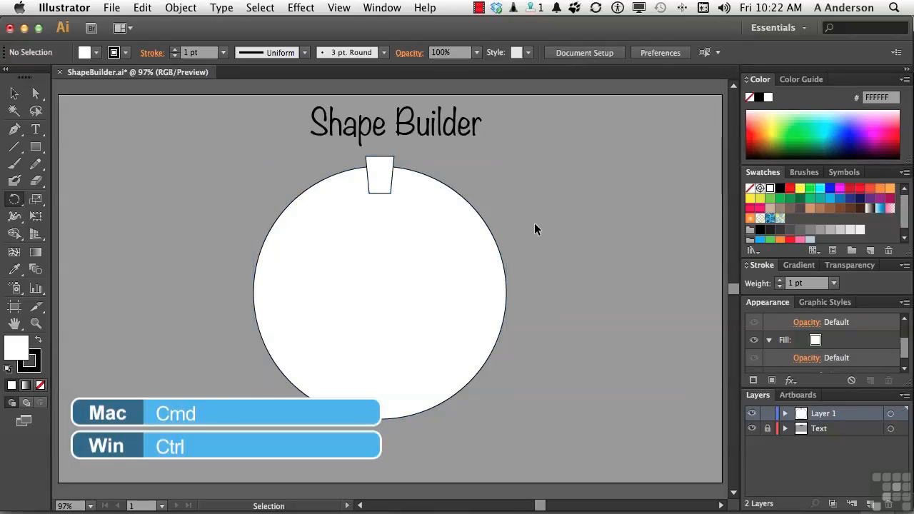
click(378, 187)
key(r)
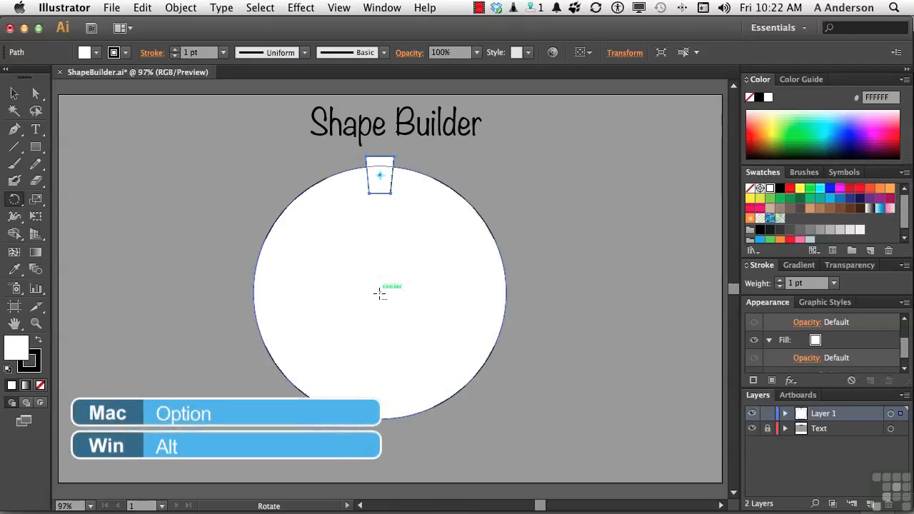
alt+click(379, 293)
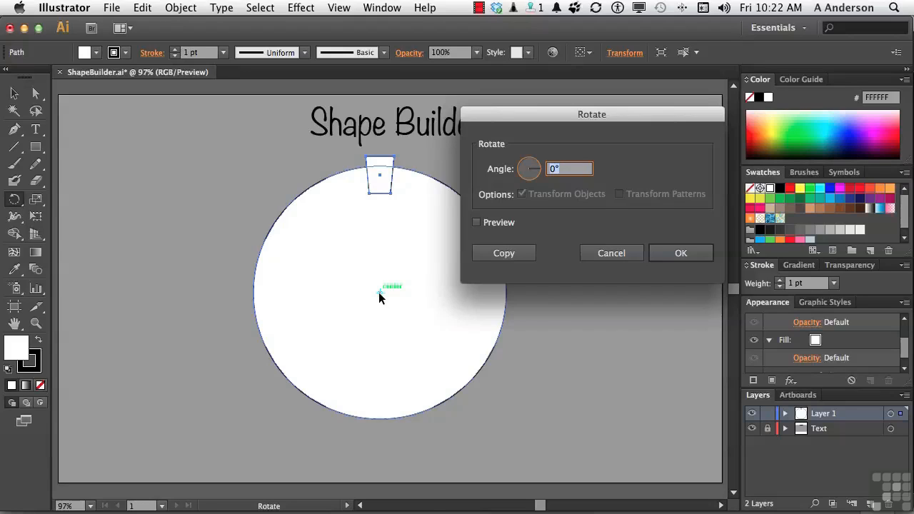
text(30)
click(478, 223)
click(477, 222)
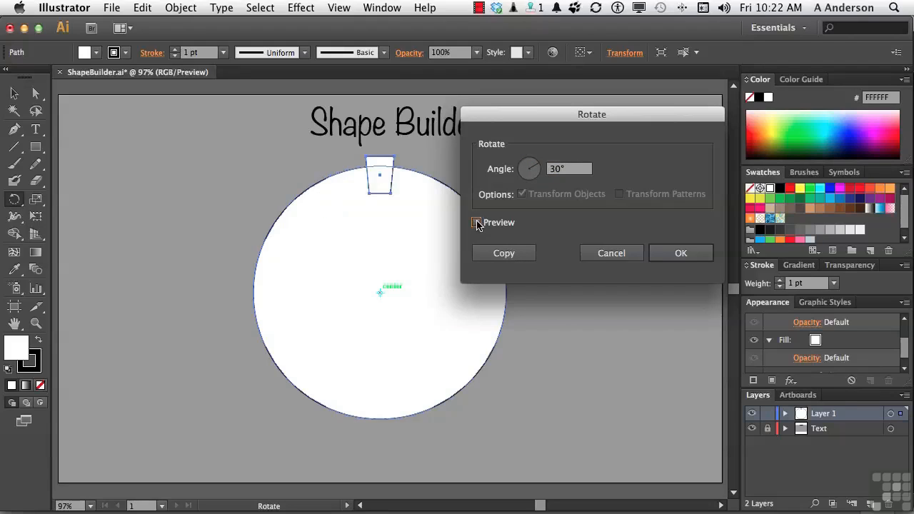
- Set the rotation angle to 20°, preview it, and create a rotated copy of the tapered shape
click(551, 171)
text(20)
click(477, 223)
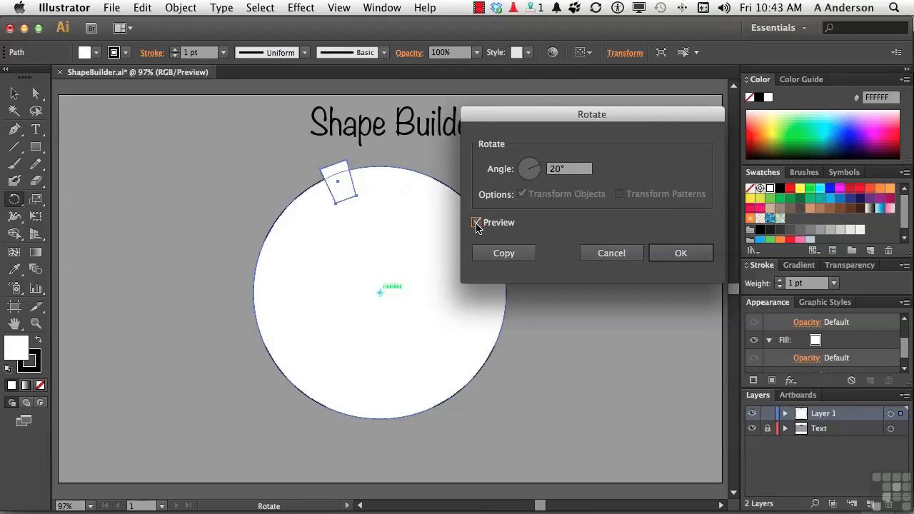
click(477, 223)
click(477, 223)
click(490, 252)
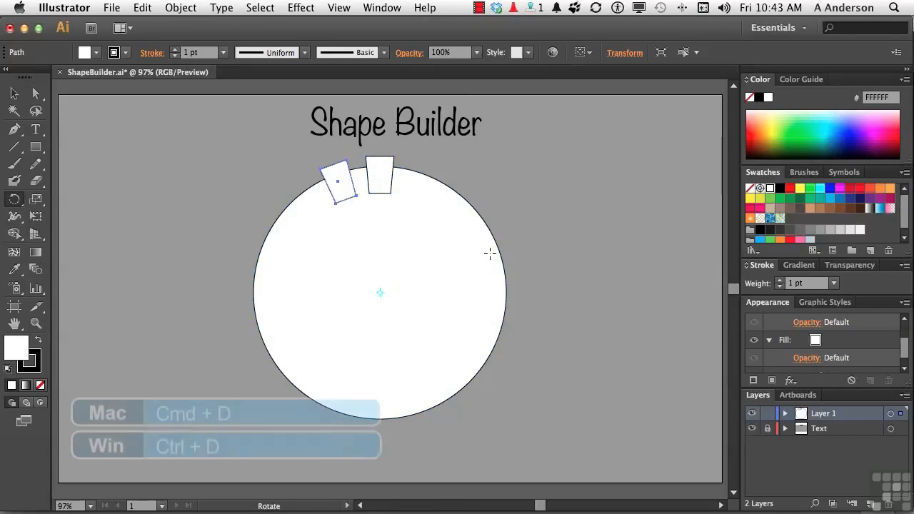
- Repeat the 20° rotated copy until evenly spaced tapered shapes ring the whole circle
key(super+d)
key(super+d)
key(super+d)
key(super+d)
key(super+d)
key(super+d)
key(super+d)
key(super+d)
key(super+d)
key(super+d)
key(super+d)
key(super+d)
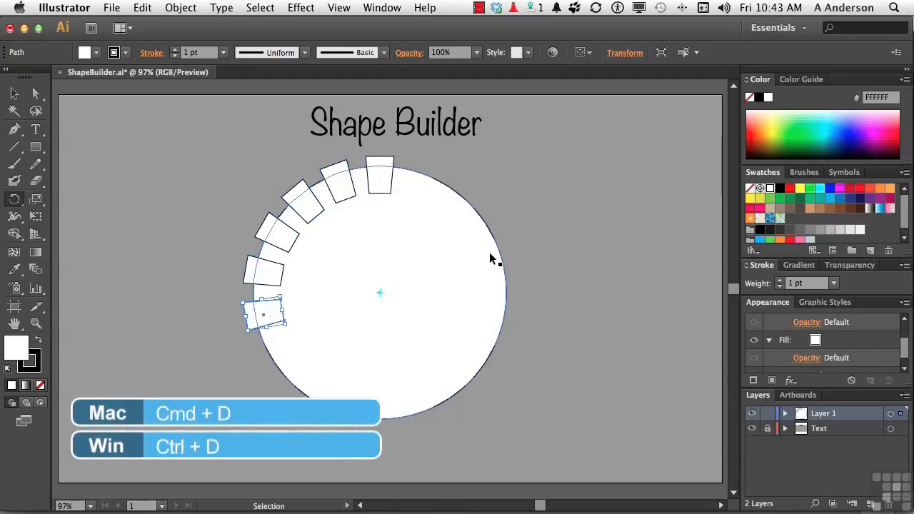
key(super+d)
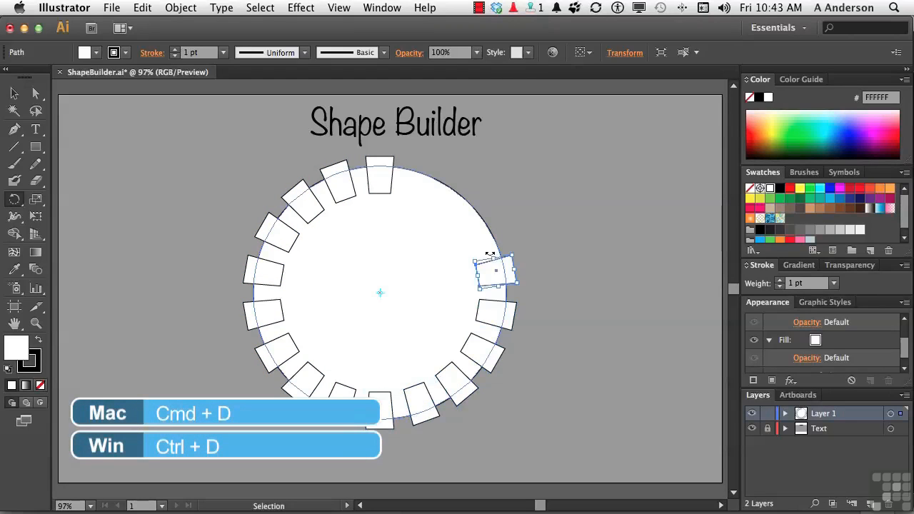
key(super+d)
key(super+d)
key(super+d)
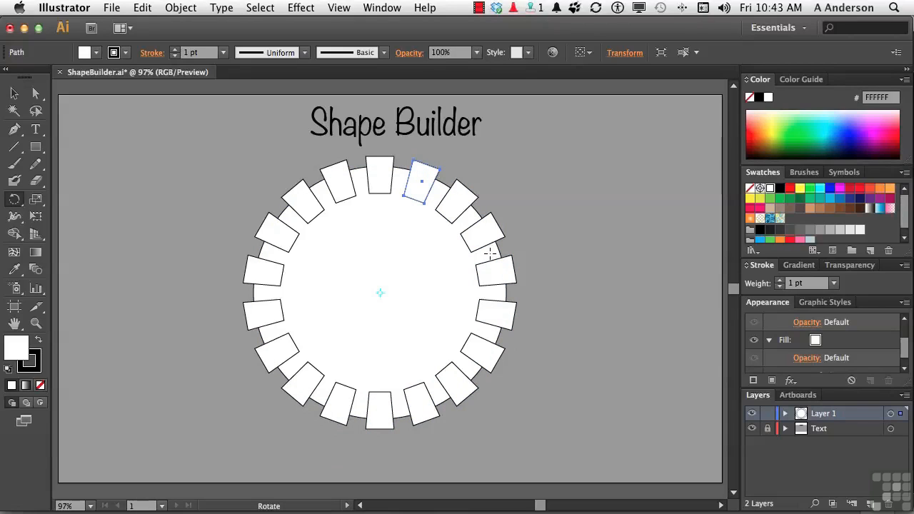
- Select the circle with all tapered shapes and cut away the second tapered shape clockwise from the top using Shape Builder
click(14, 93)
drag(229, 141, 568, 447)
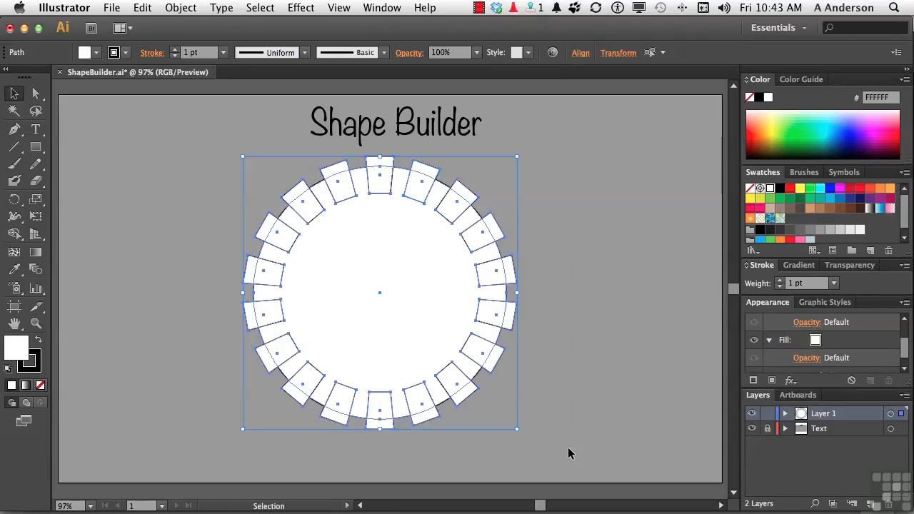
click(15, 238)
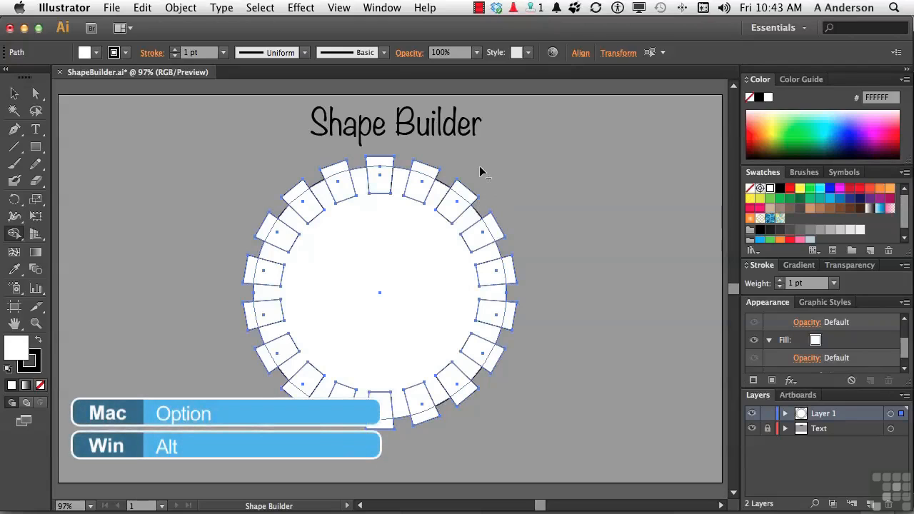
alt+click(456, 206)
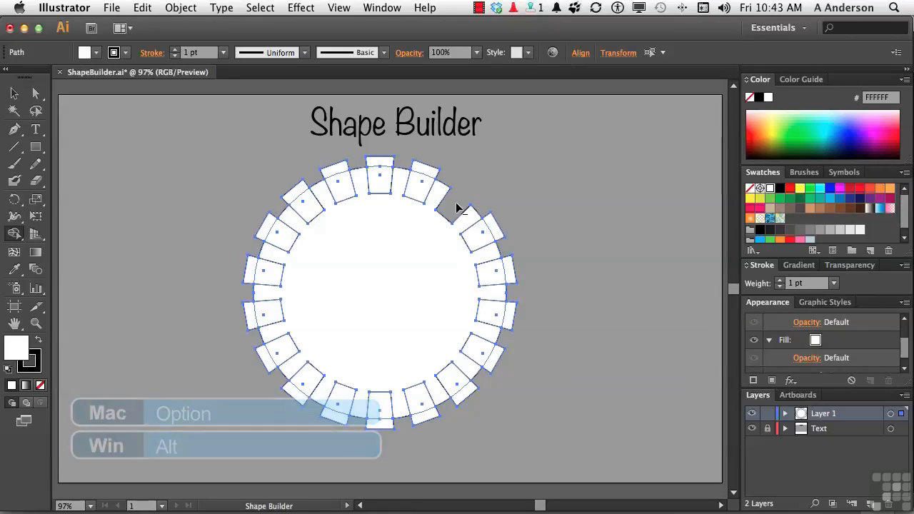
- Cut away the tapered shapes down the circle's right side and along its bottom edge with Shape Builder
drag(523, 216, 484, 235)
drag(526, 277, 495, 271)
drag(526, 317, 491, 315)
drag(512, 371, 476, 351)
drag(478, 410, 461, 386)
drag(433, 428, 418, 403)
drag(382, 437, 379, 417)
drag(327, 429, 338, 403)
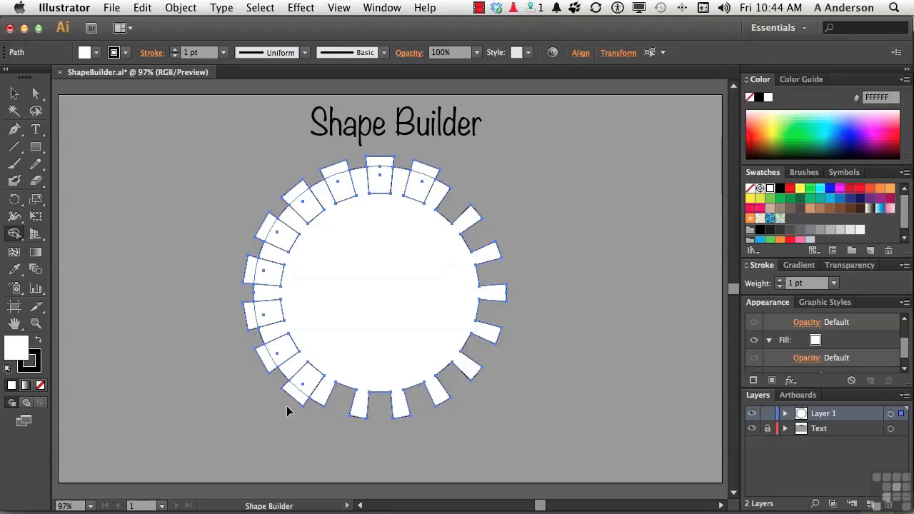
- Cut away the remaining tapered shapes up the circle's left side and across its top to finish the gear
alt+click(302, 382)
alt+click(265, 349)
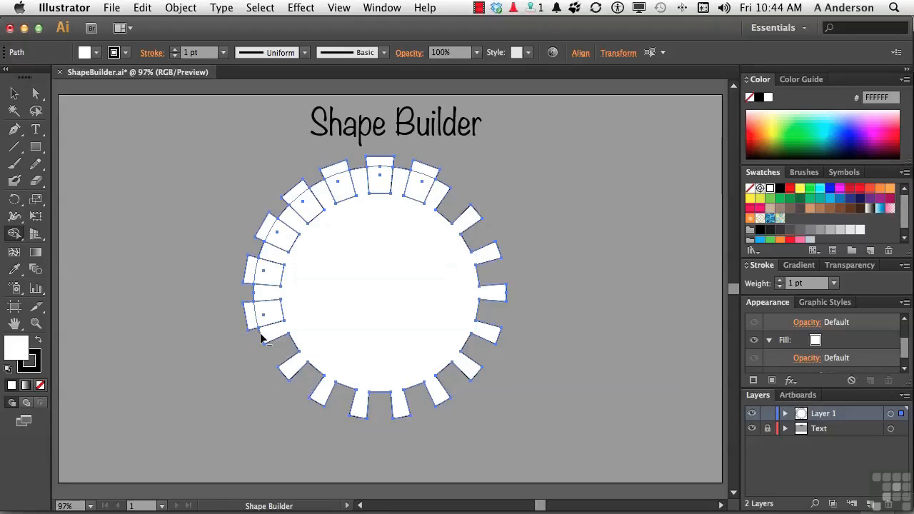
drag(220, 313, 268, 314)
drag(238, 272, 269, 275)
alt+click(277, 234)
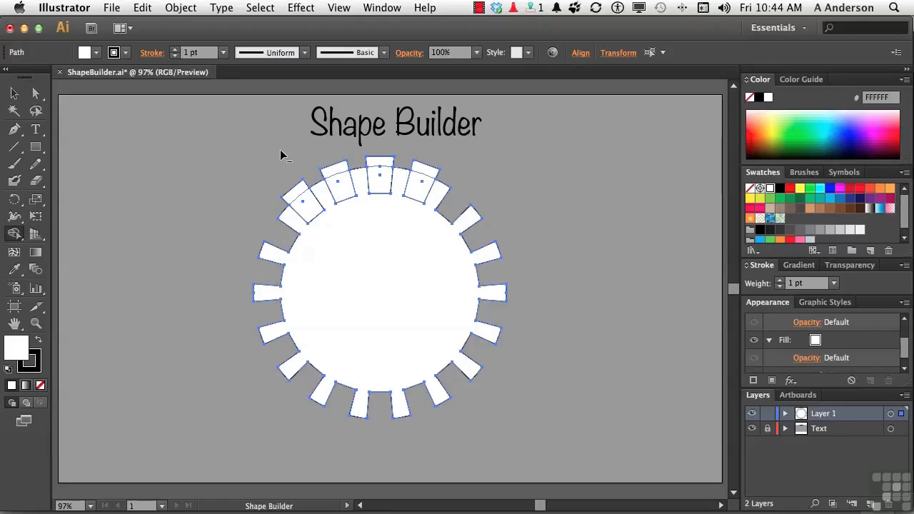
alt+click(296, 198)
alt+click(337, 187)
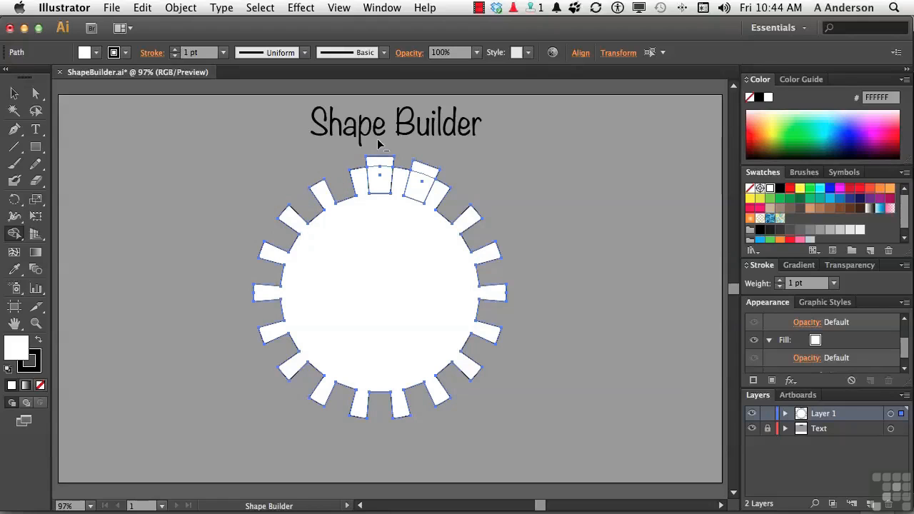
alt+click(378, 179)
alt+click(421, 193)
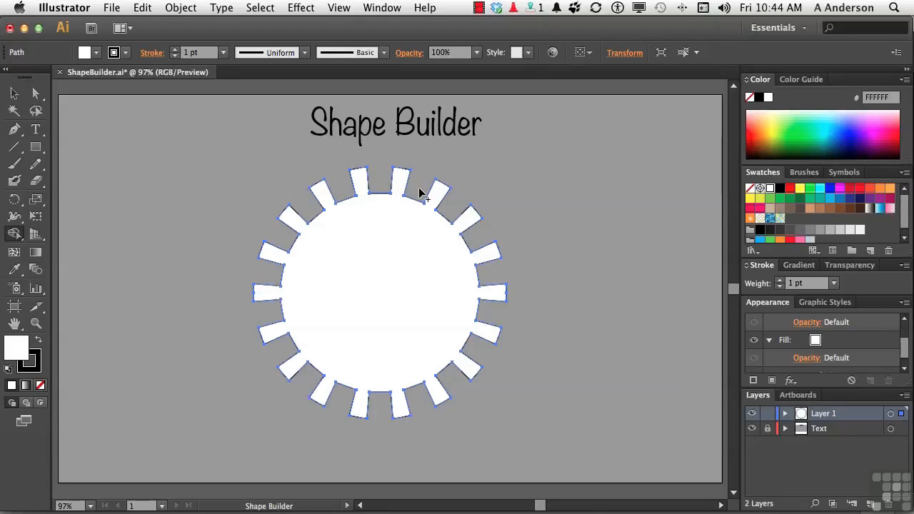
- Move the finished gear to the left part of the artboard
click(15, 96)
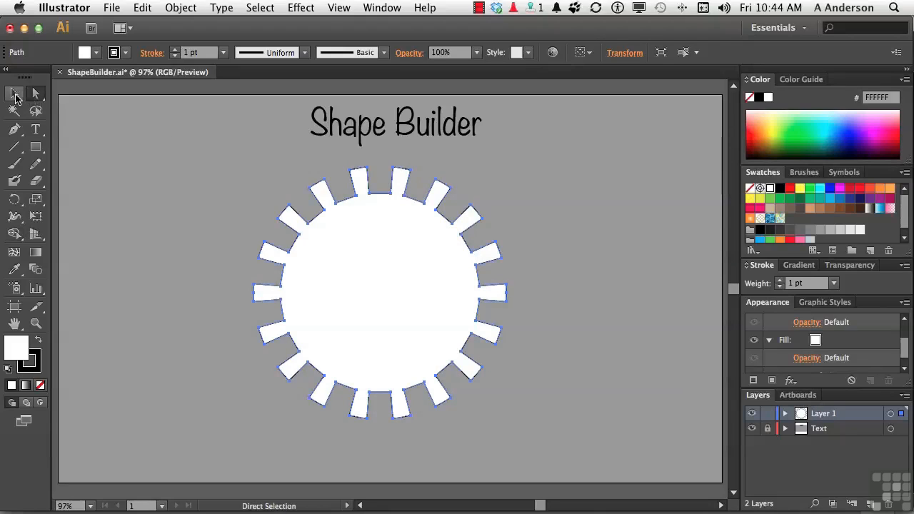
click(320, 269)
drag(353, 283, 231, 273)
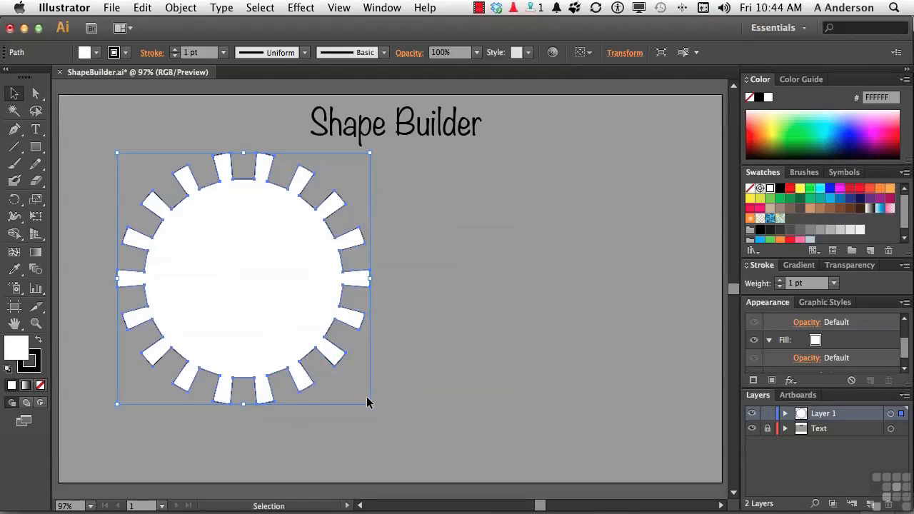
- Scale the gear down proportionally to about 64% and place a duplicate to its right with the teeth meshing, then deselect
mouse_move(372, 407)
mouse_down()
mouse_move(297, 337)
mouse_move(306, 364)
mouse_move(324, 365)
mouse_up()
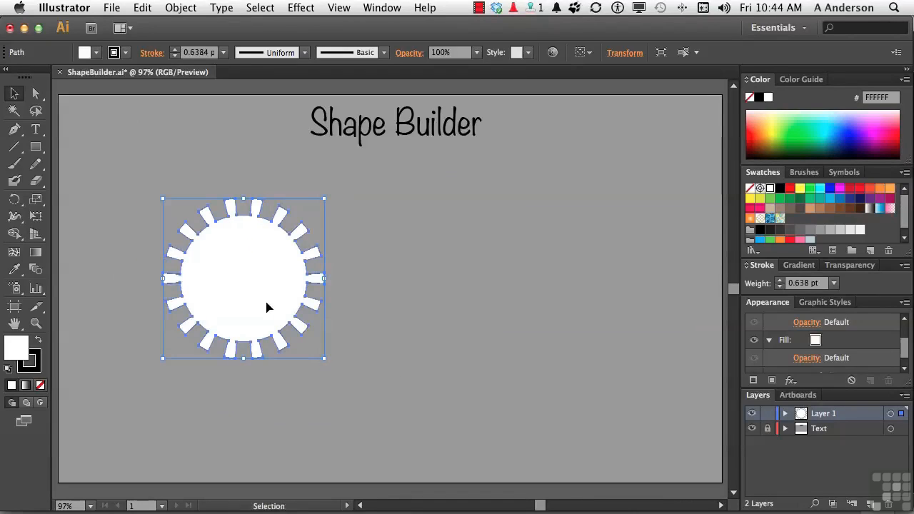
drag(277, 301, 414, 267)
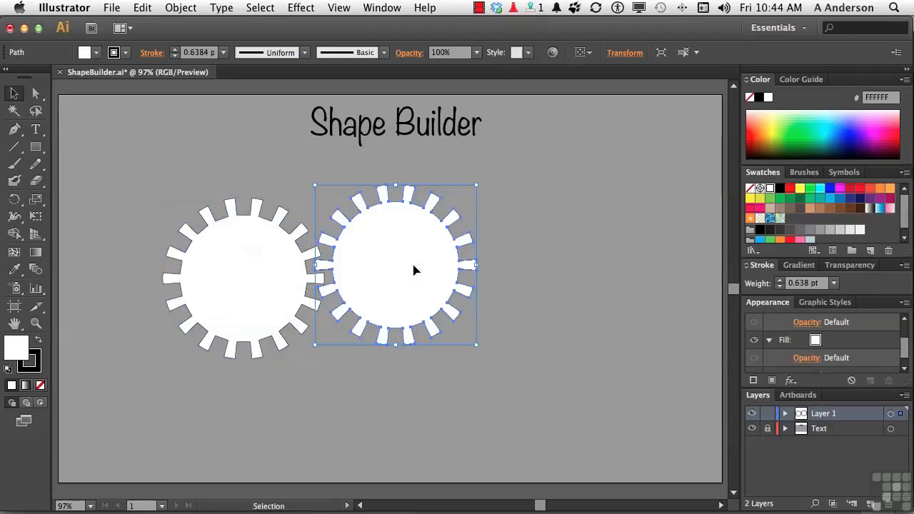
click(557, 307)
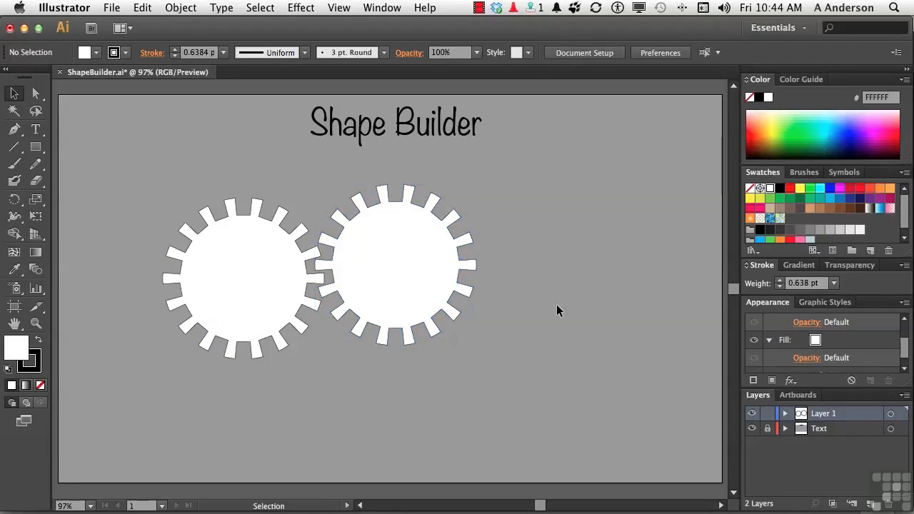